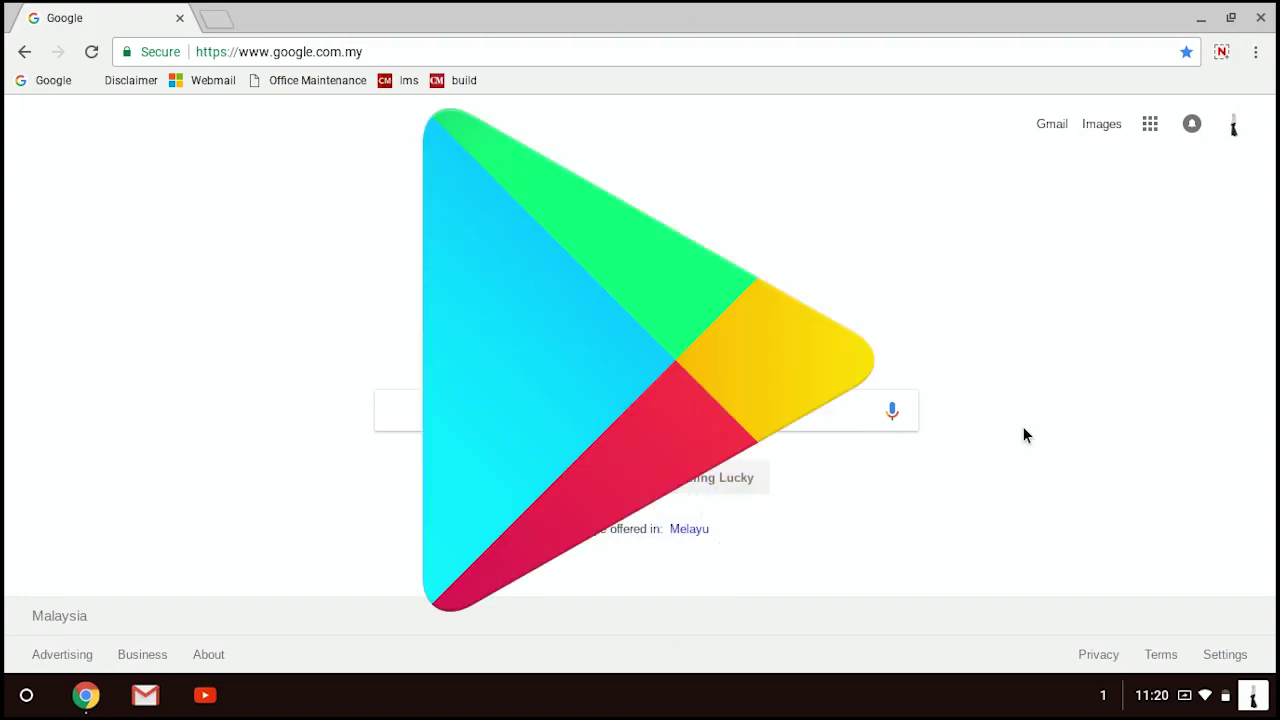
Search Google for 'chrome web store' and open its Extensions page
left_click(673, 411)
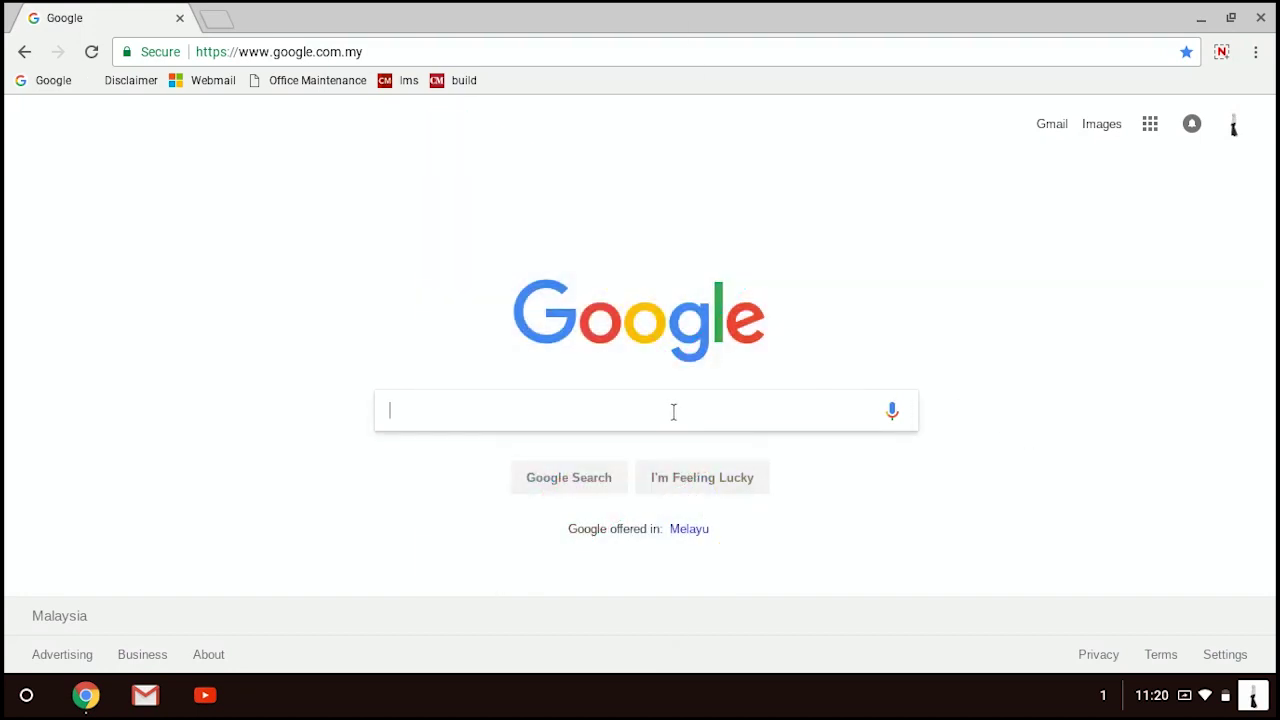
type("chrome web st")
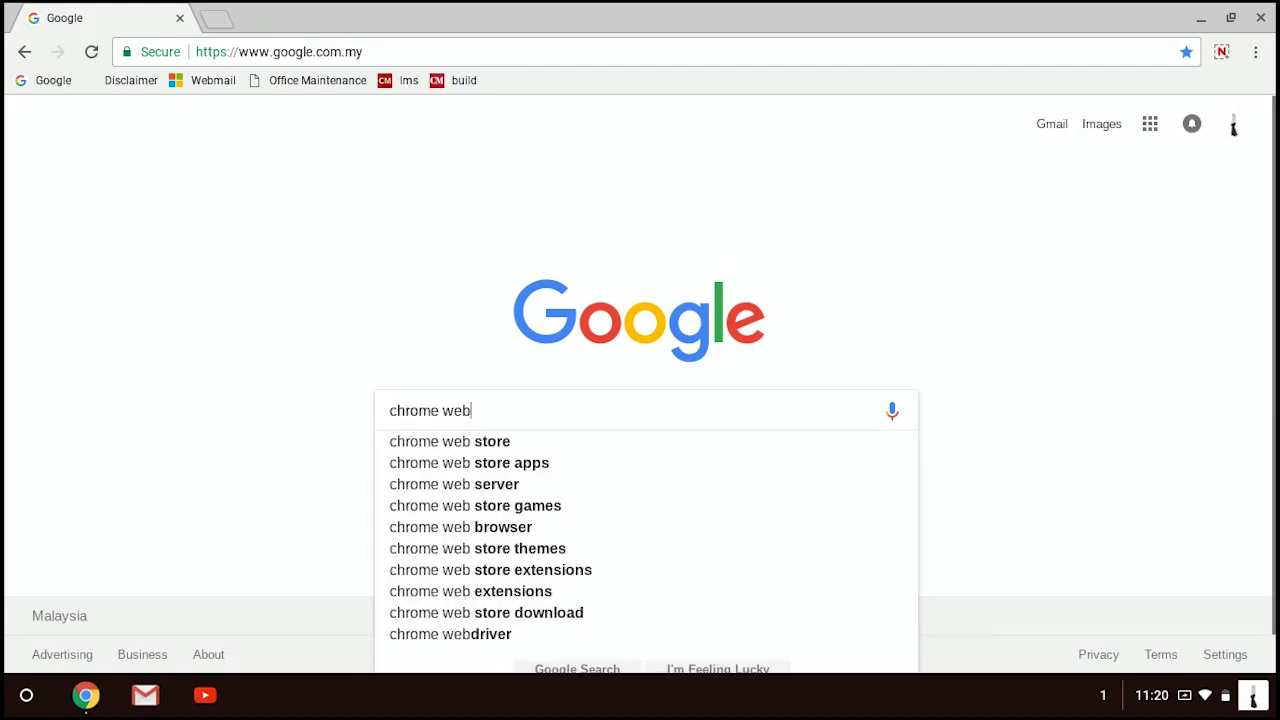
type("ore")
key("Return")
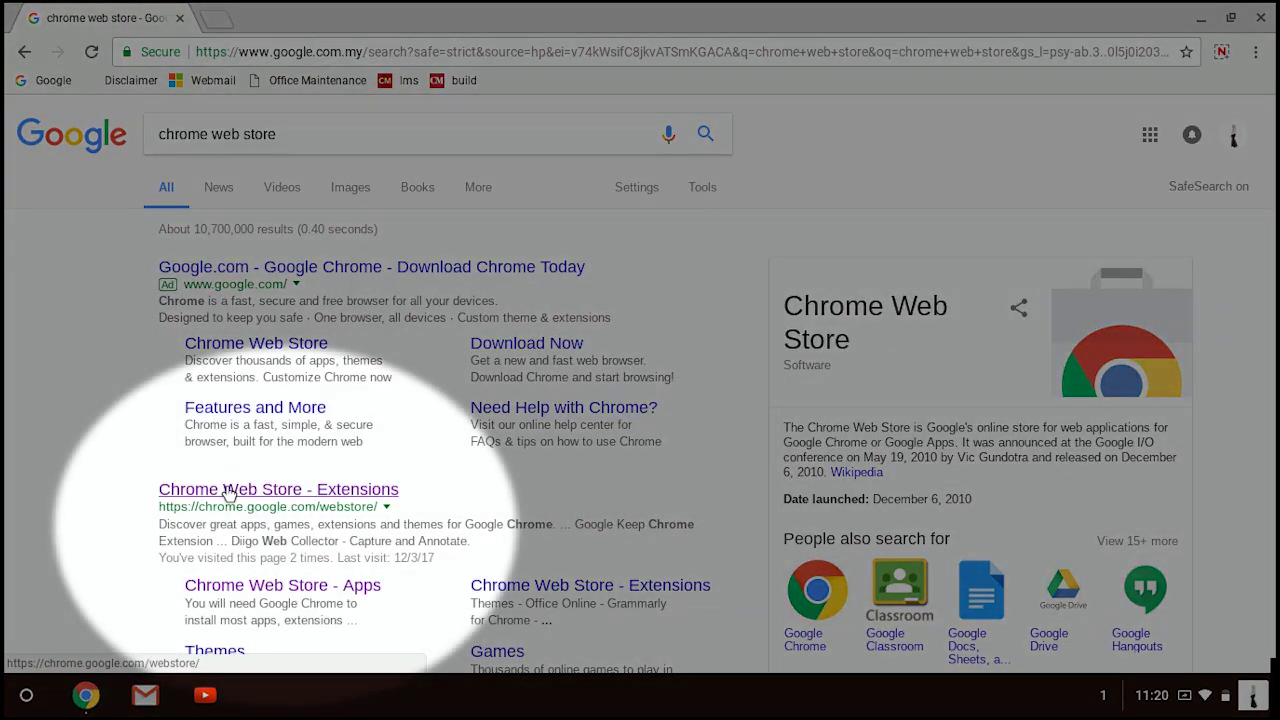
left_click(245, 488)
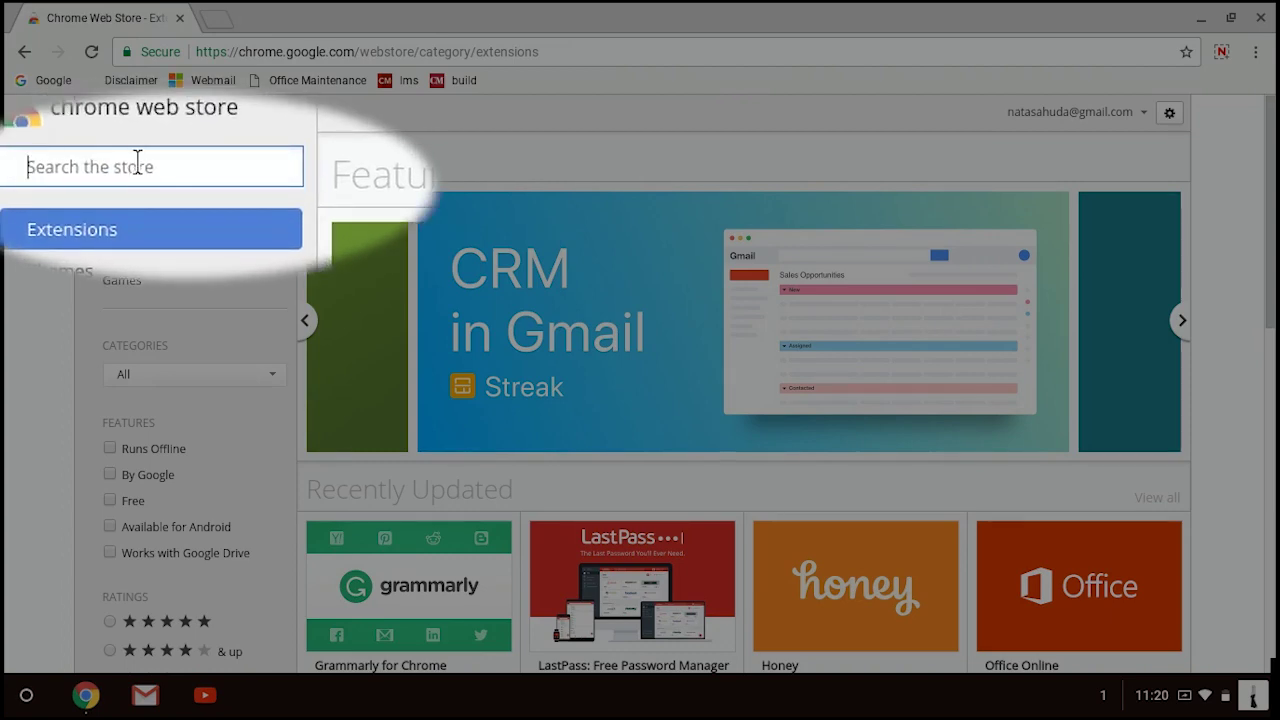
Search the store for 'Office' and choose Add to Chrome on Office Online
type("Office")
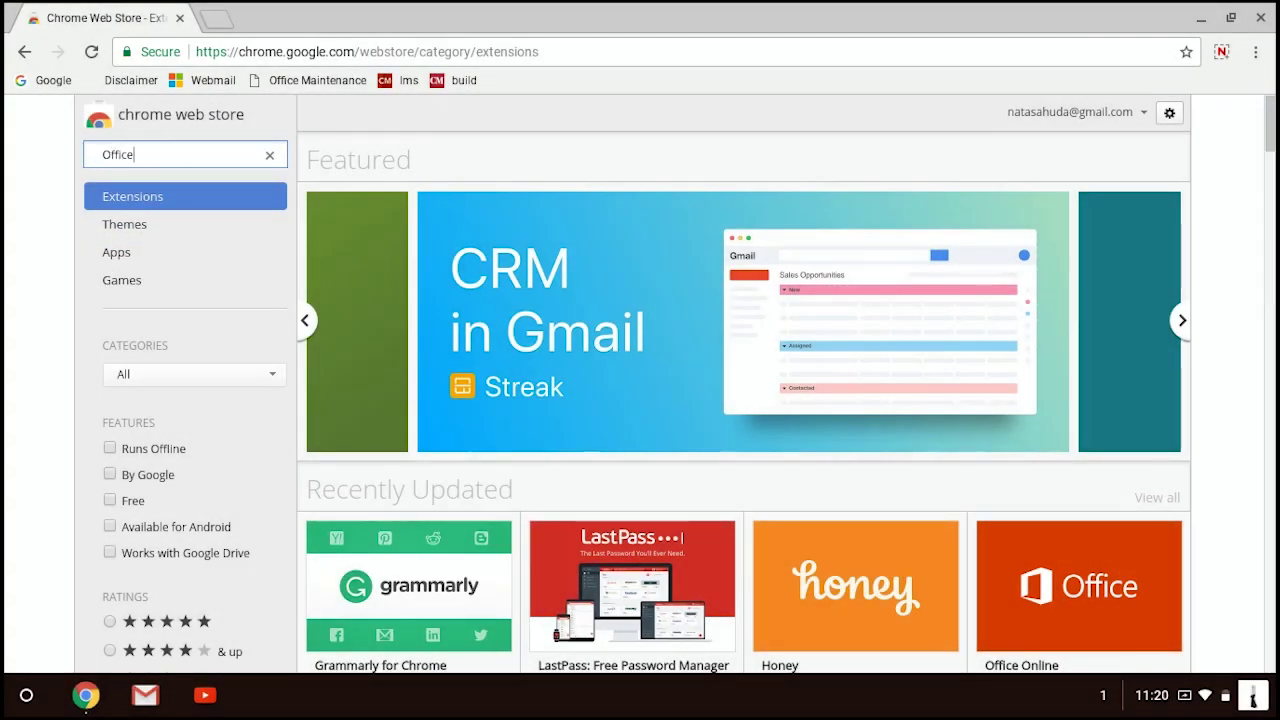
key("Return")
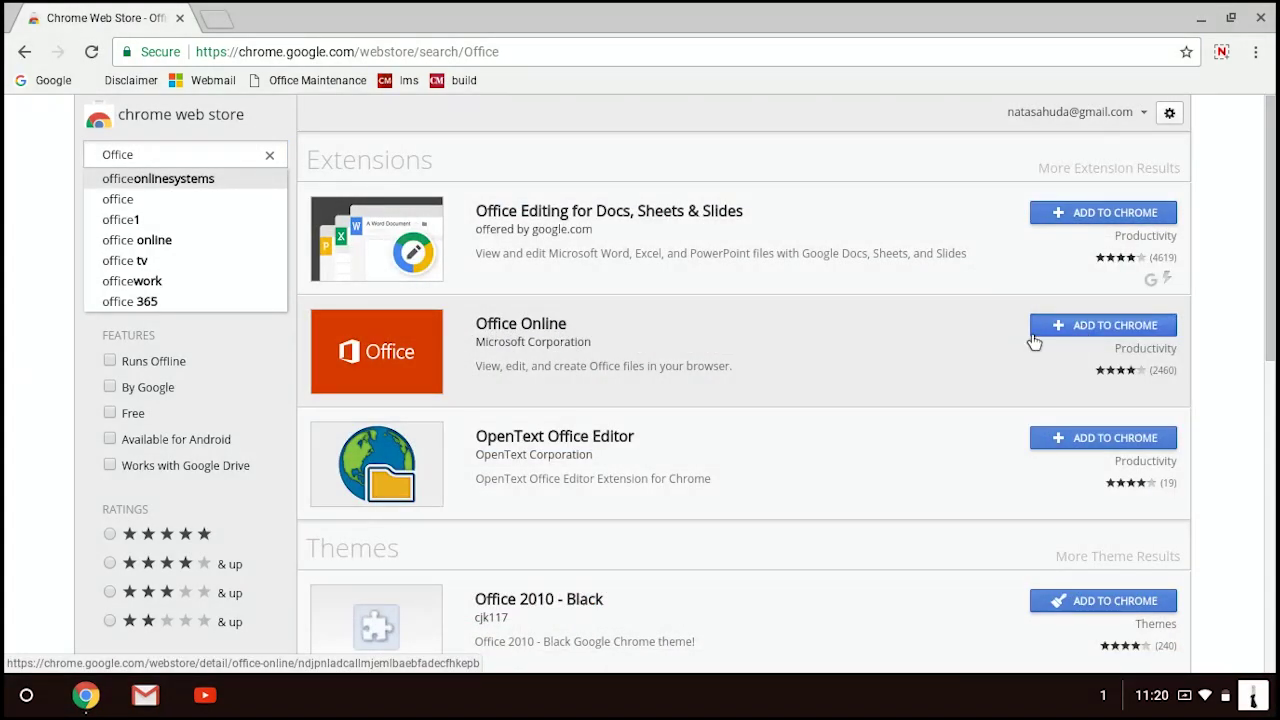
left_click(1035, 325)
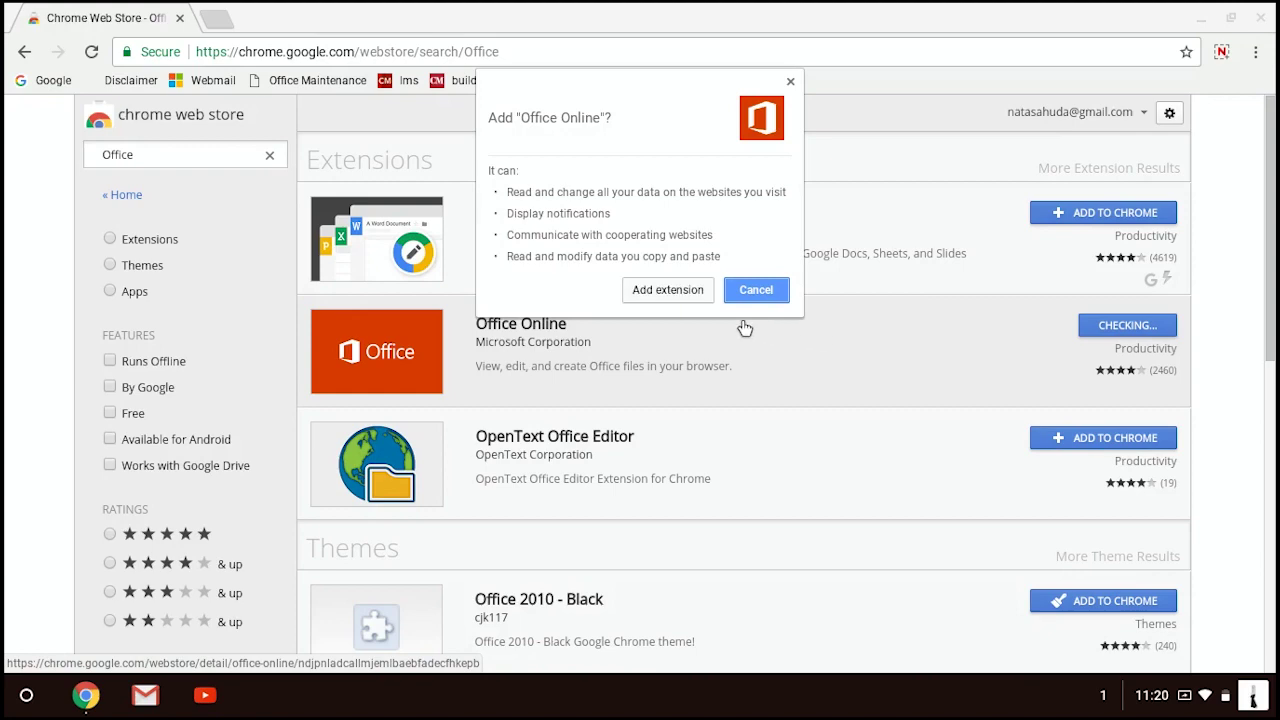
Confirm adding Office Online, then choose Microsoft account sign-in from its toolbar panel
left_click(673, 289)
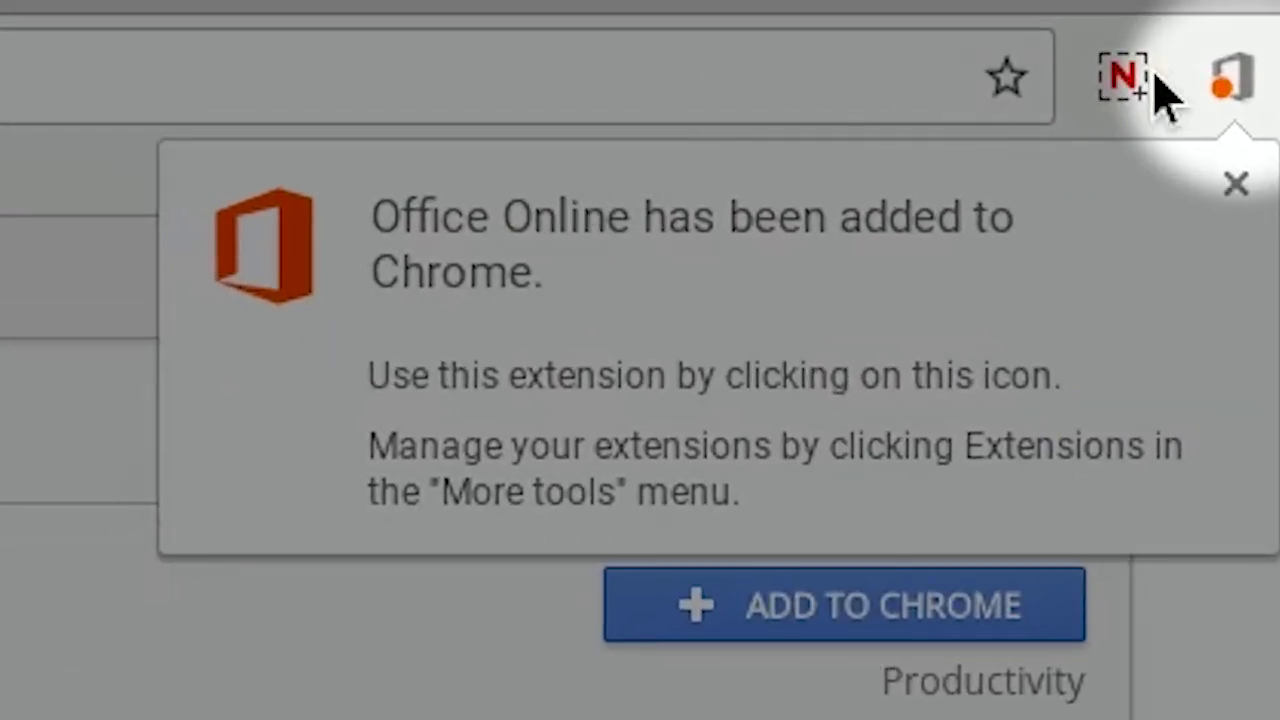
left_click(1238, 88)
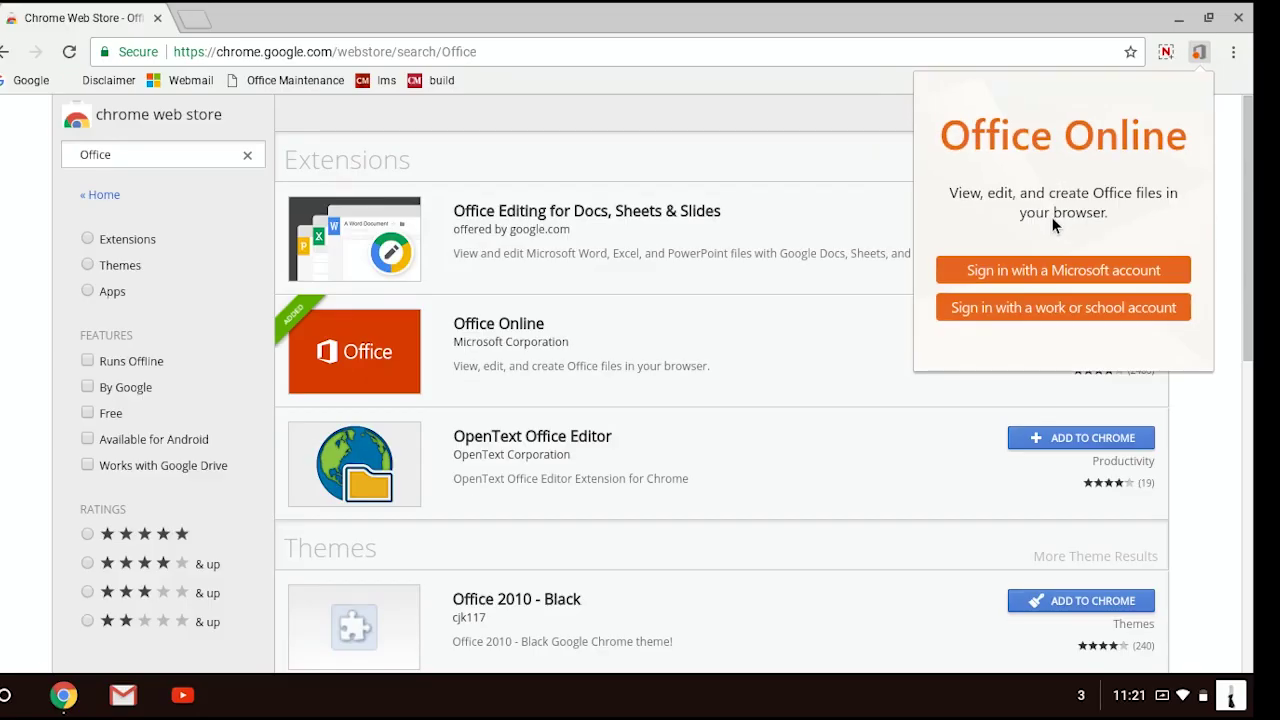
left_click(1023, 271)
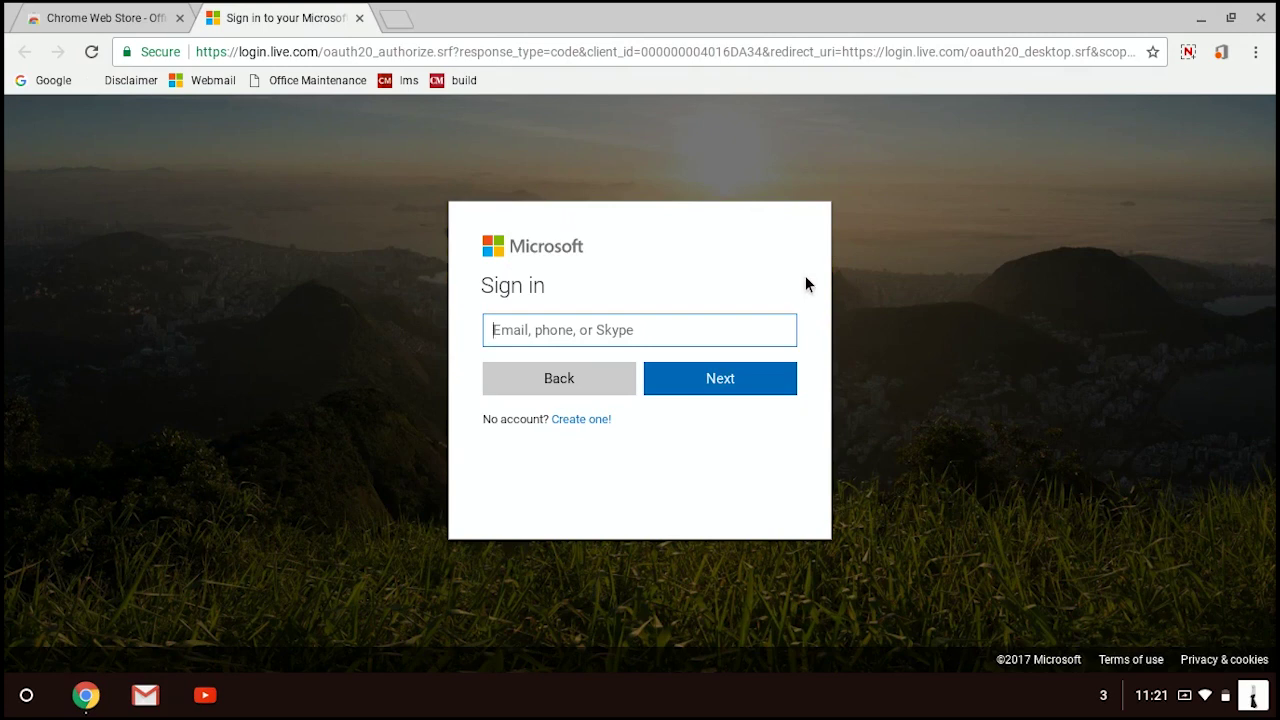
Sign in with the Microsoft account email and password, then allow Office Online access
left_click(581, 421)
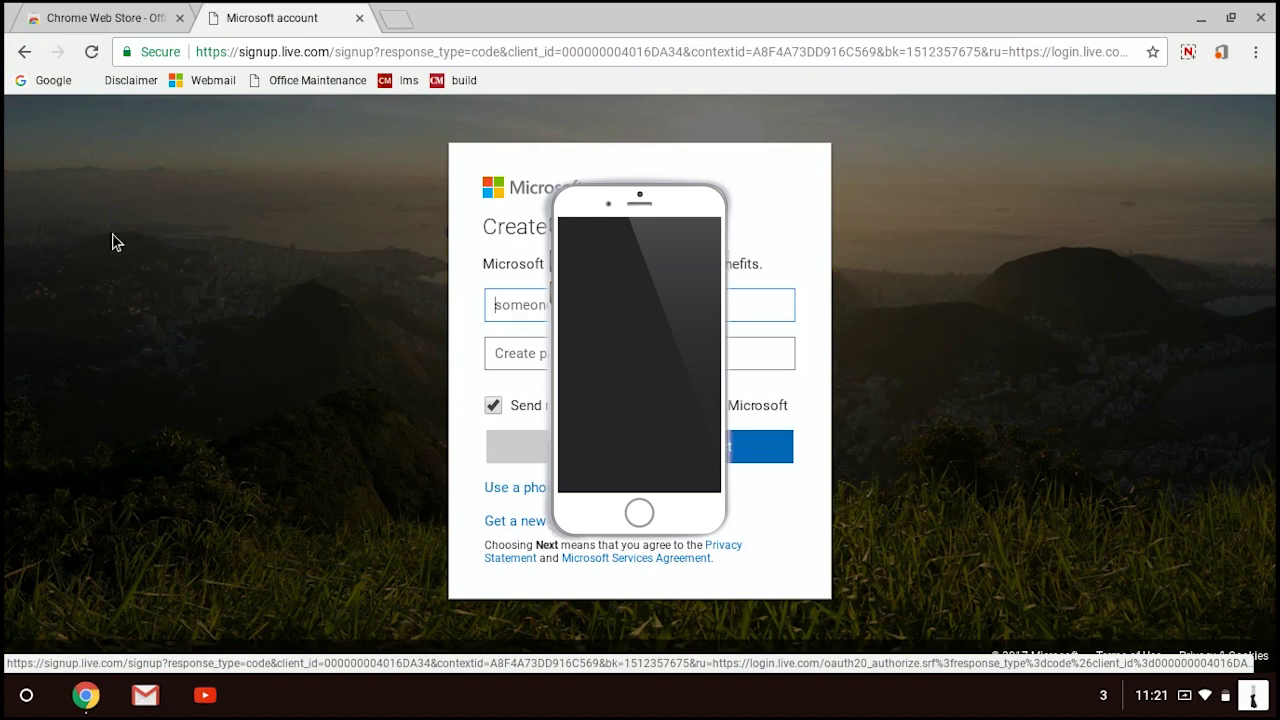
left_click(22, 53)
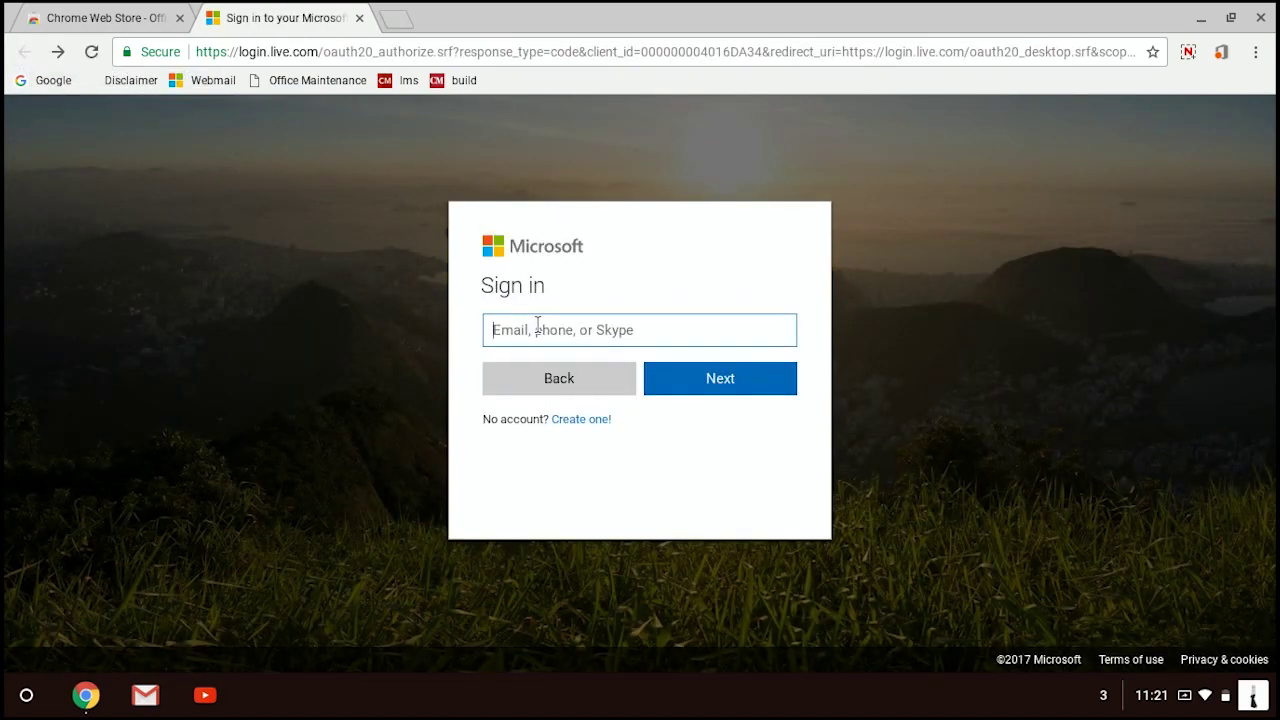
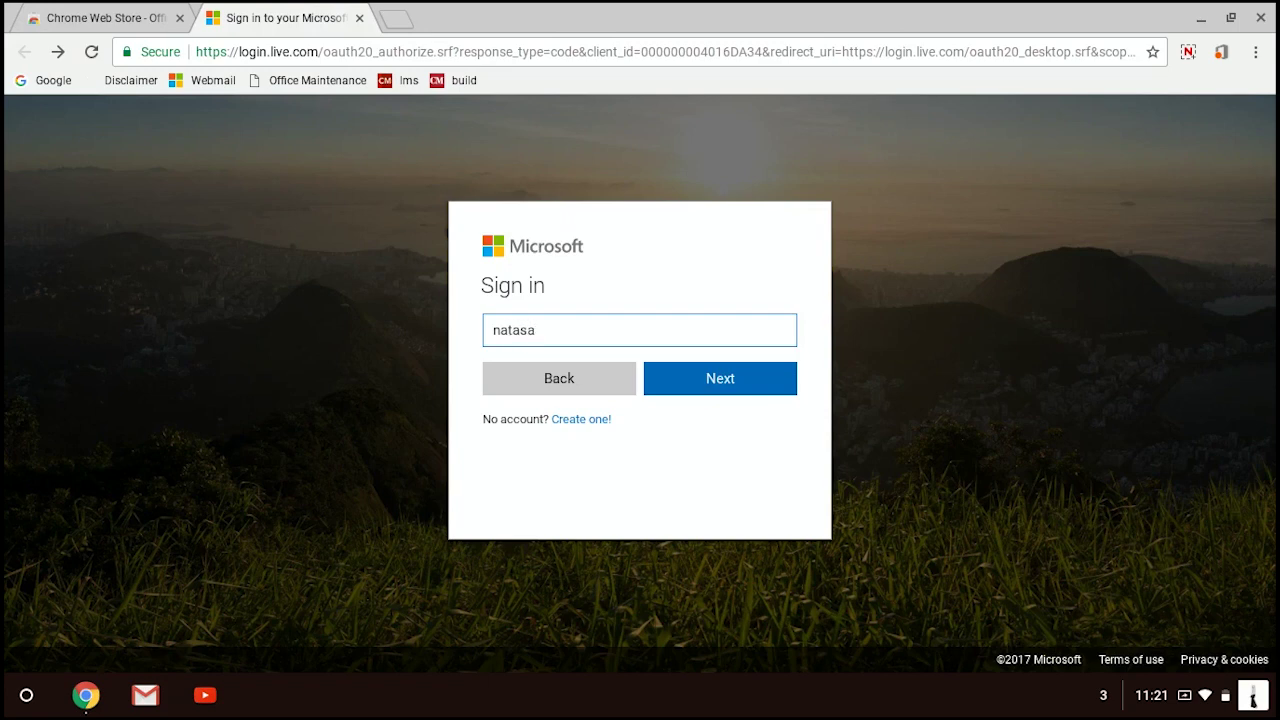
key("Return")
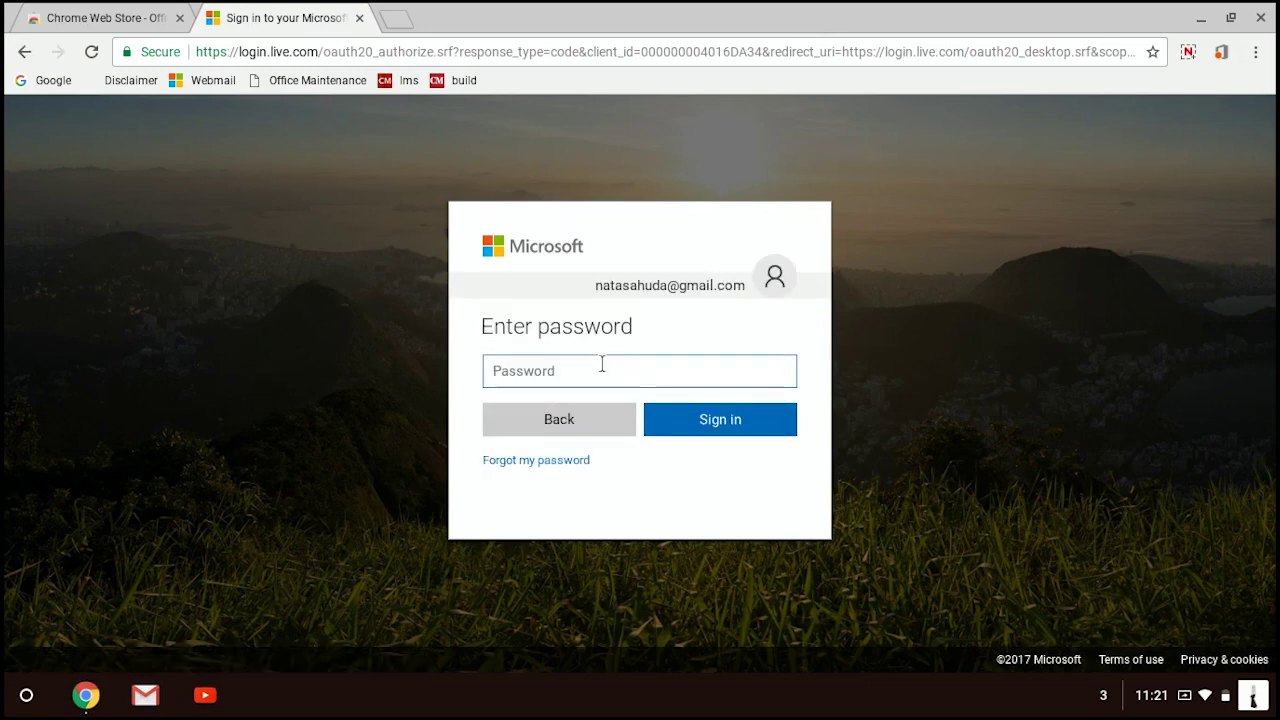
type("•••••••••••")
left_click(768, 430)
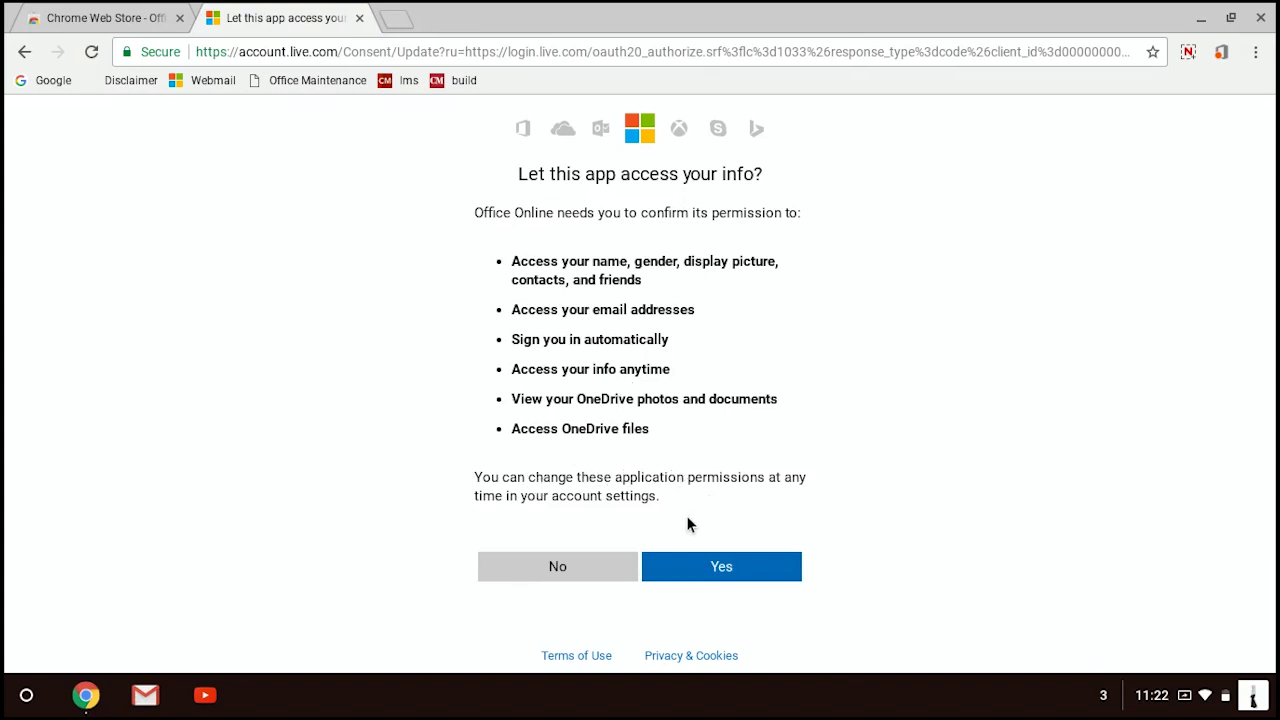
left_click(705, 568)
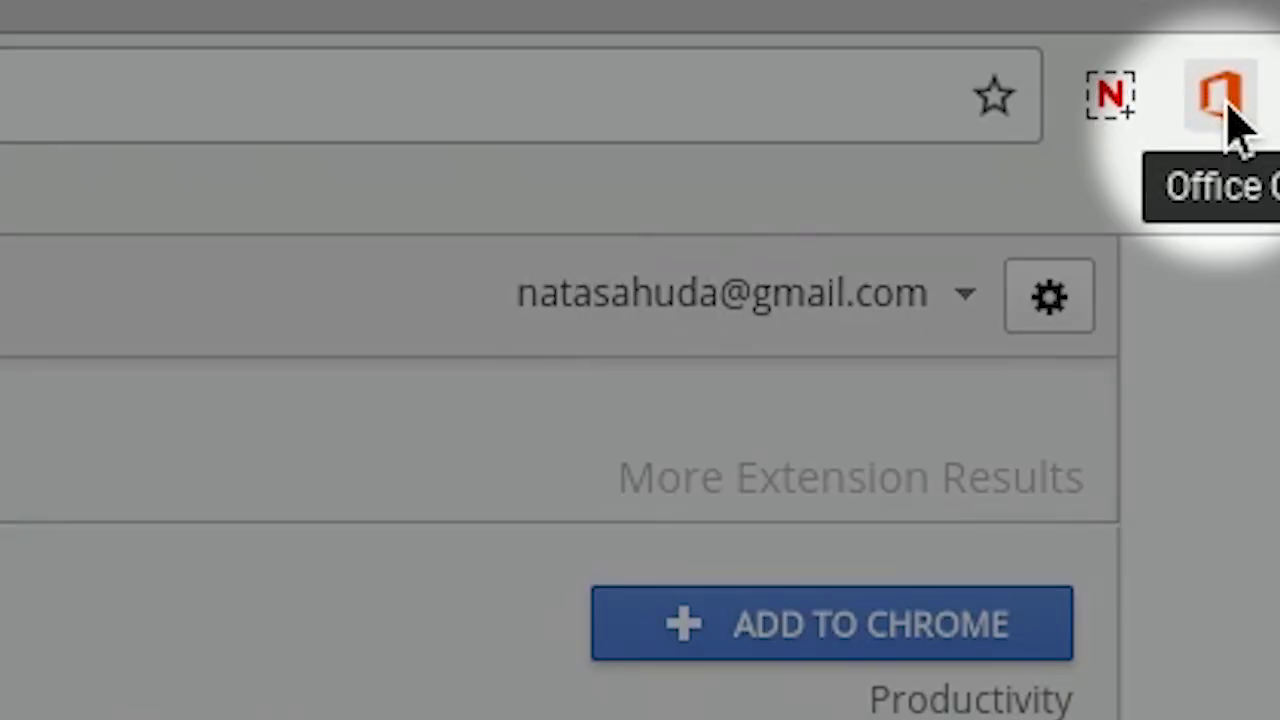
Show the Office web apps in the extension and open Word Online
left_click(1222, 100)
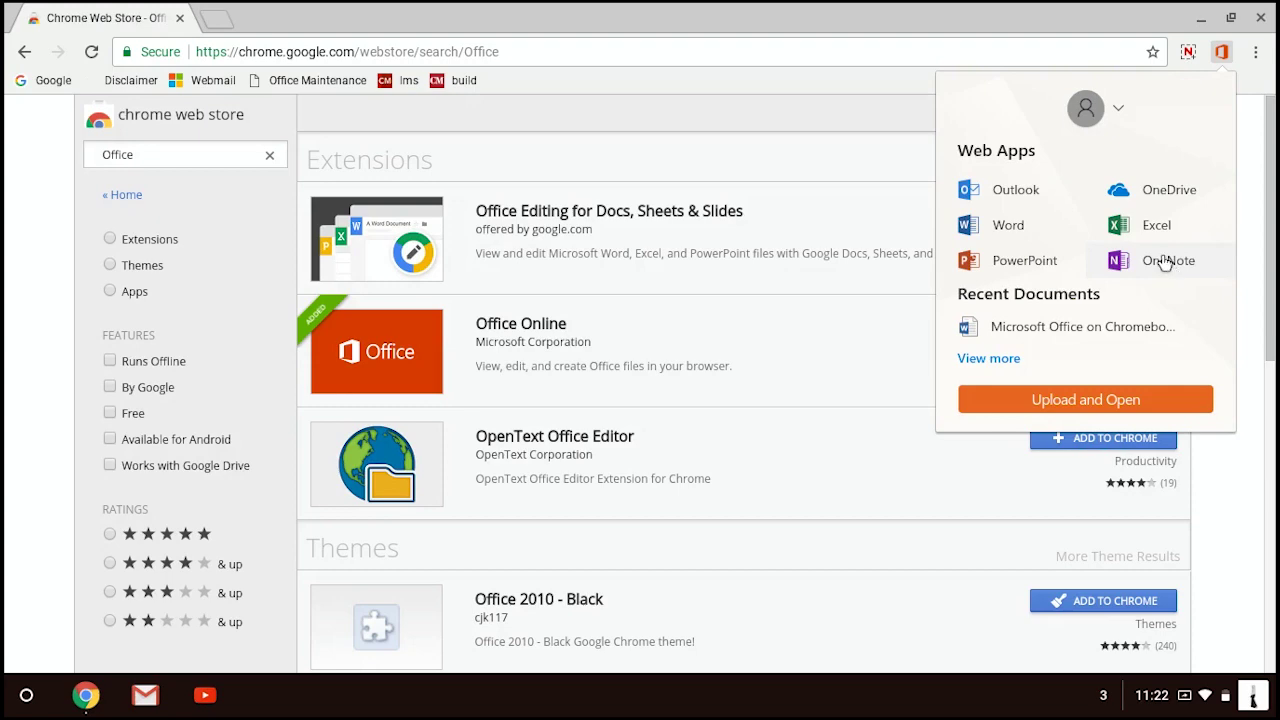
left_click(1008, 226)
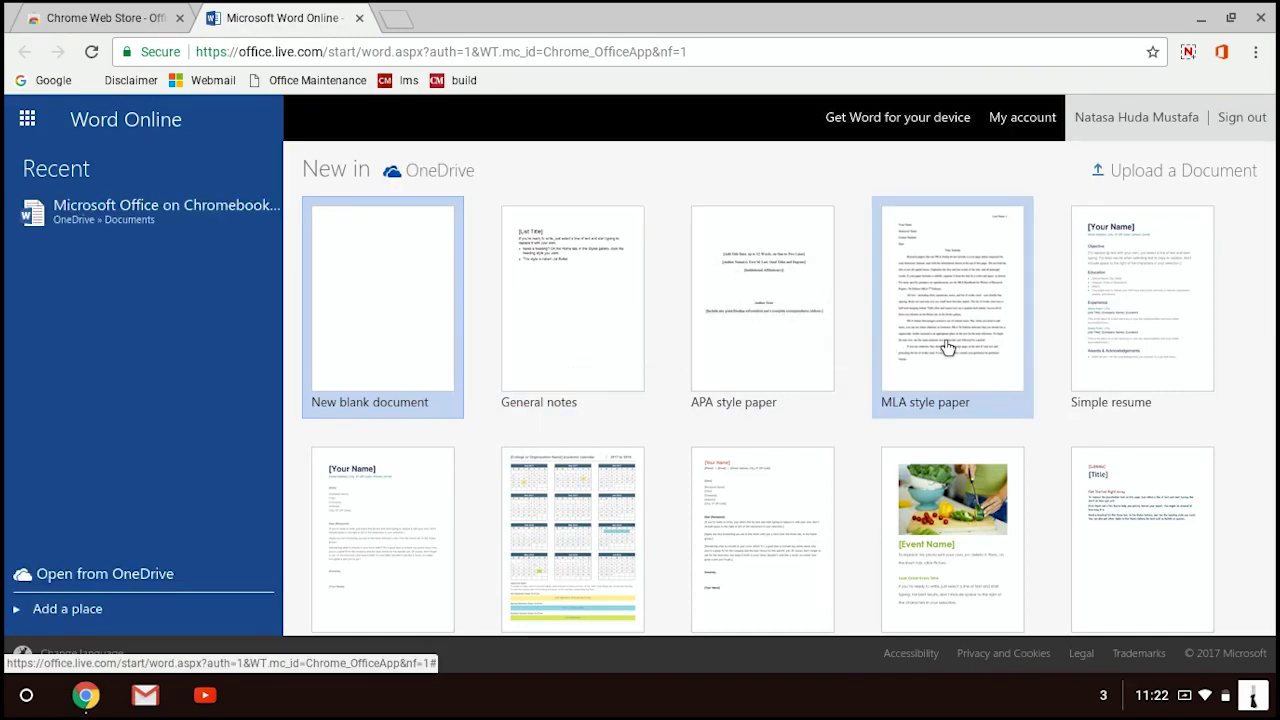
Browse the Word Online template gallery, then bring up the installed apps list
scroll(945, 347, "down", 6)
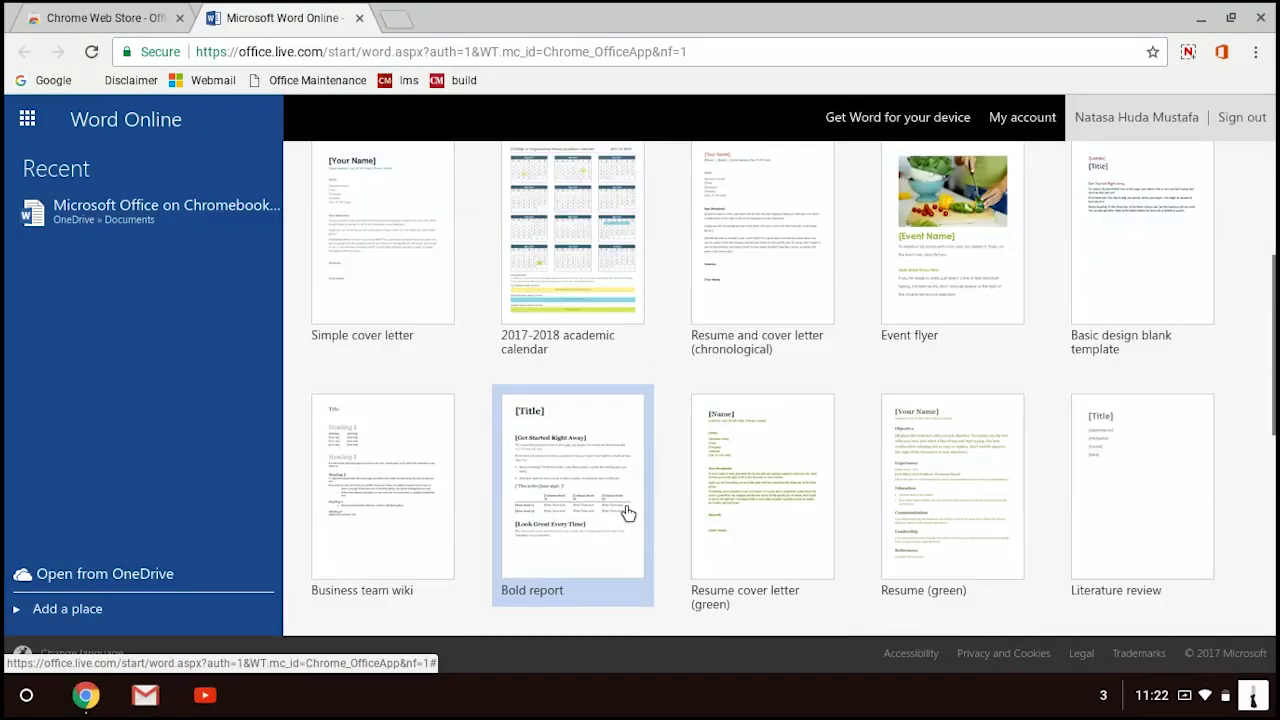
scroll(626, 511, "up", 3)
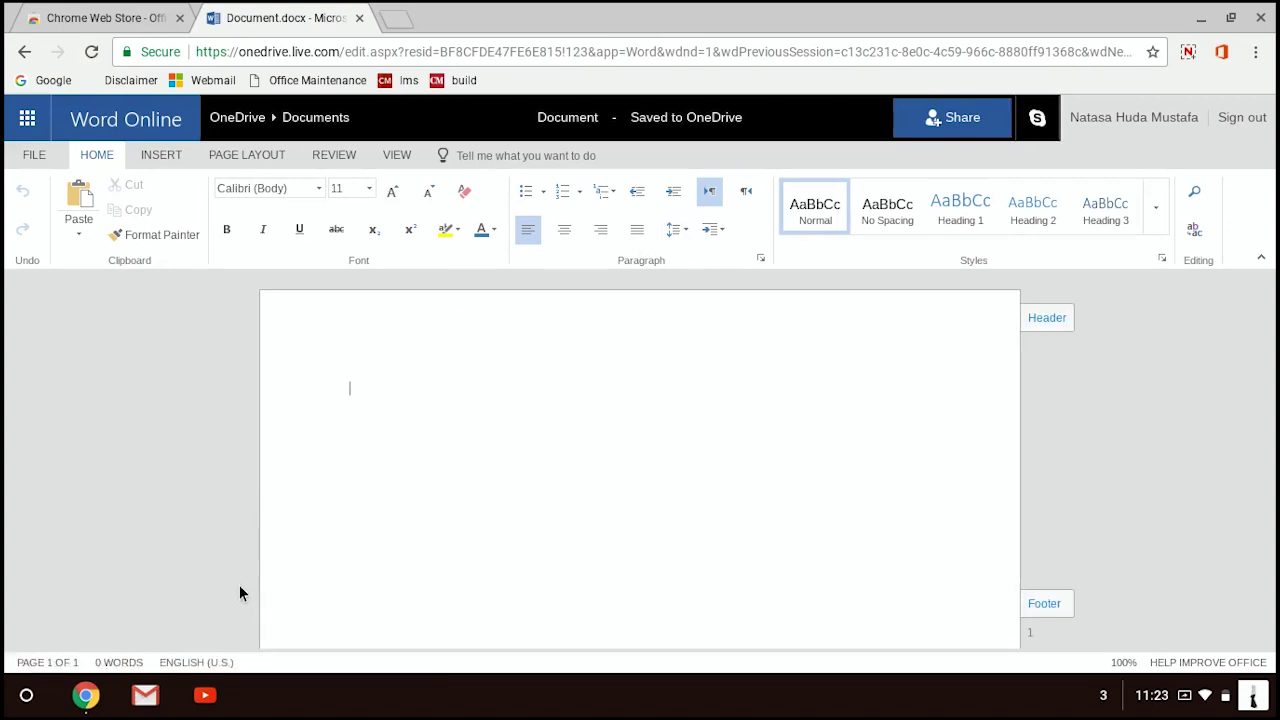
left_click(16, 699)
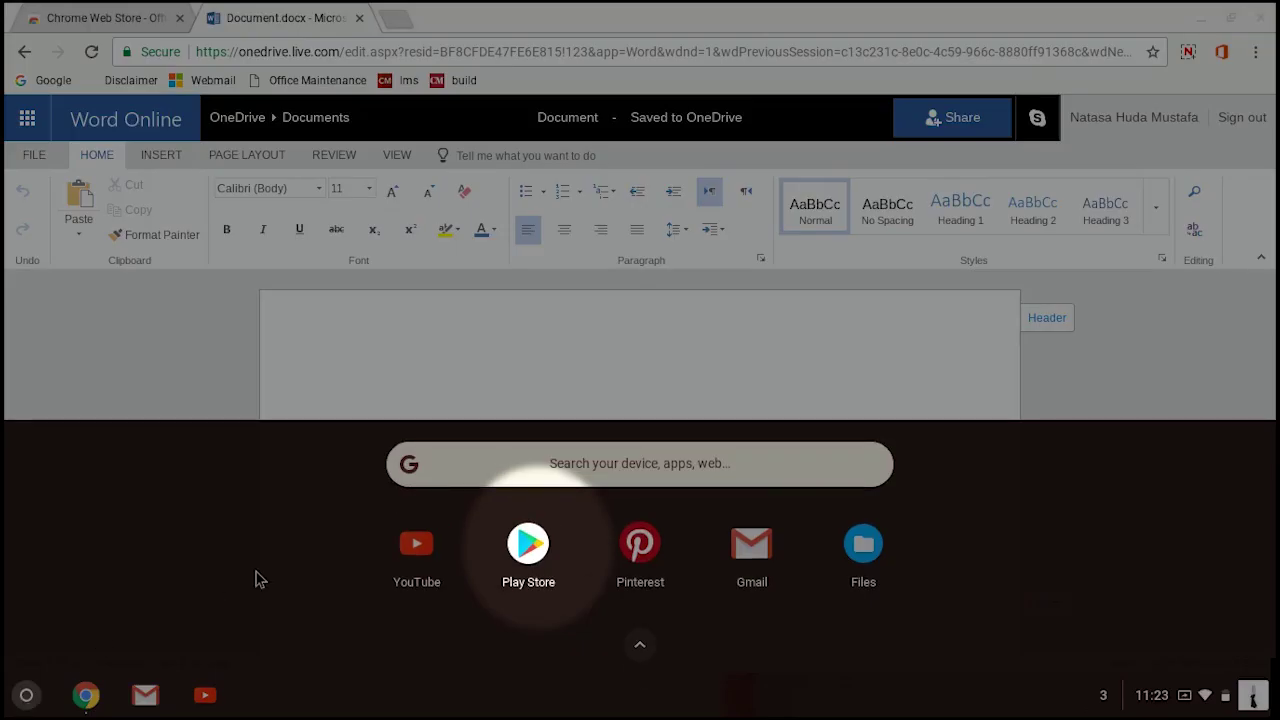
Install Microsoft Word from the Play Store after searching for 'microsoft'
left_click(537, 569)
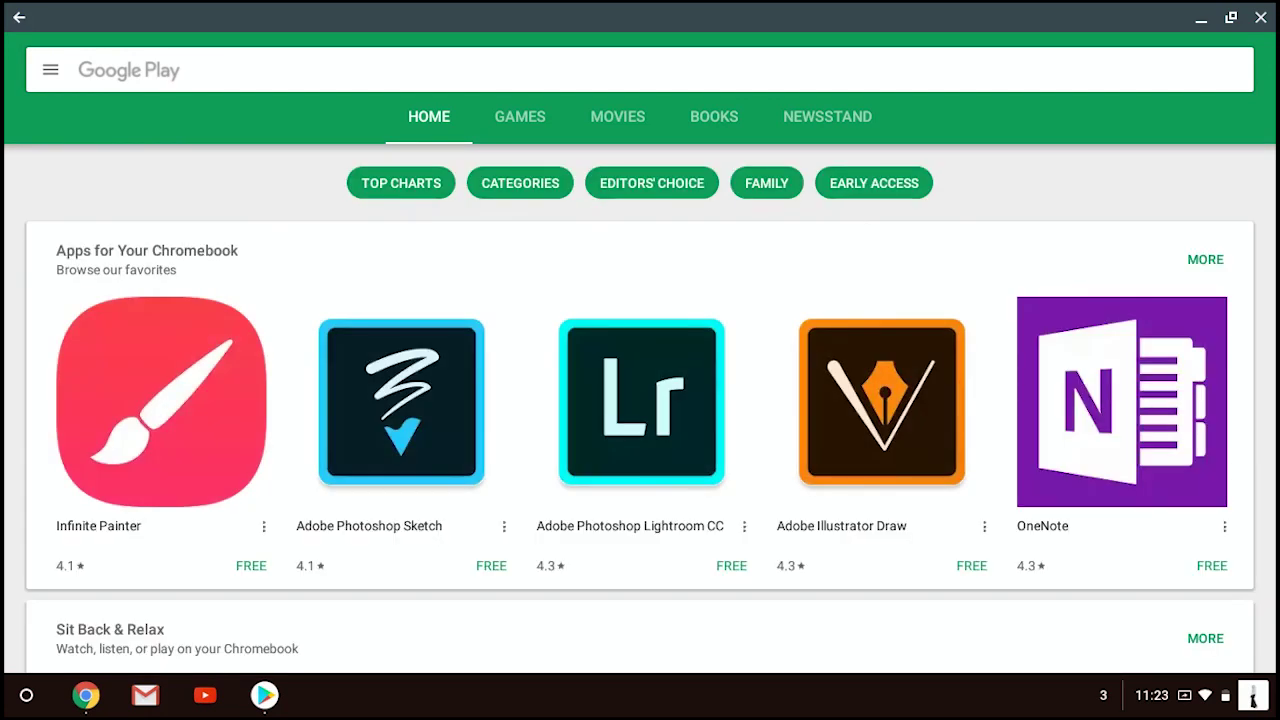
left_click(400, 70)
type("microsoft")
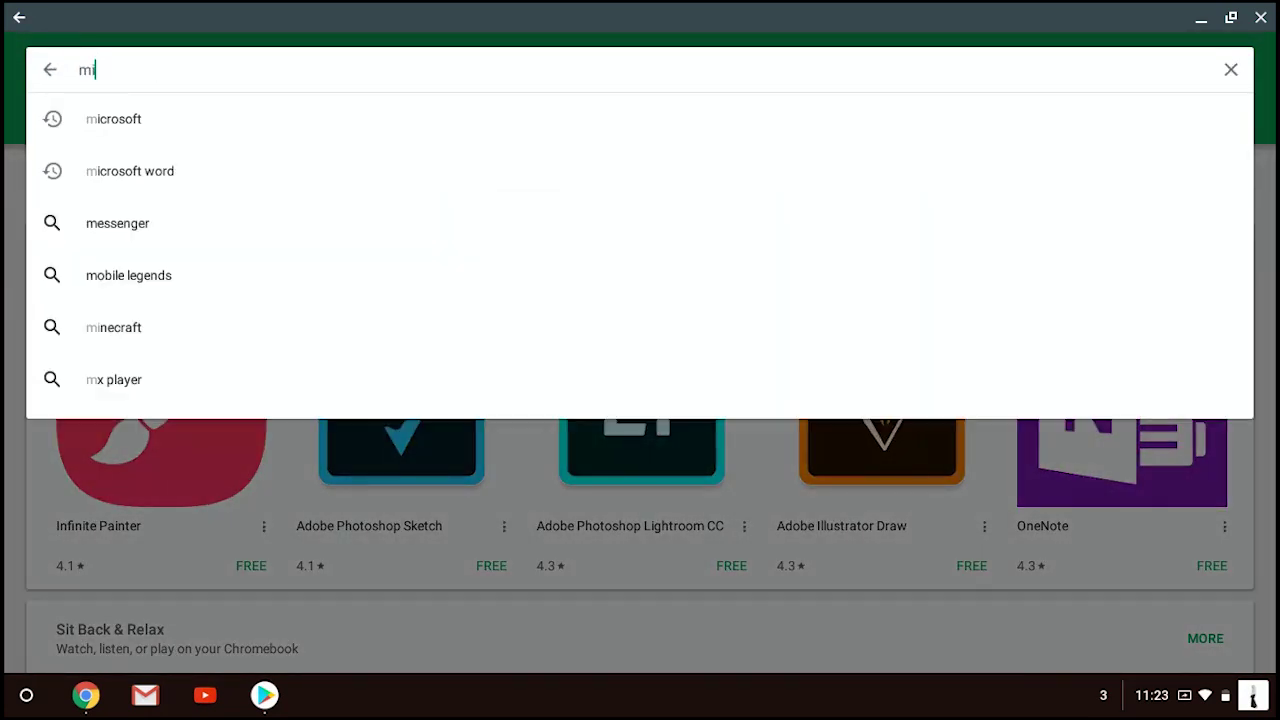
key("Return")
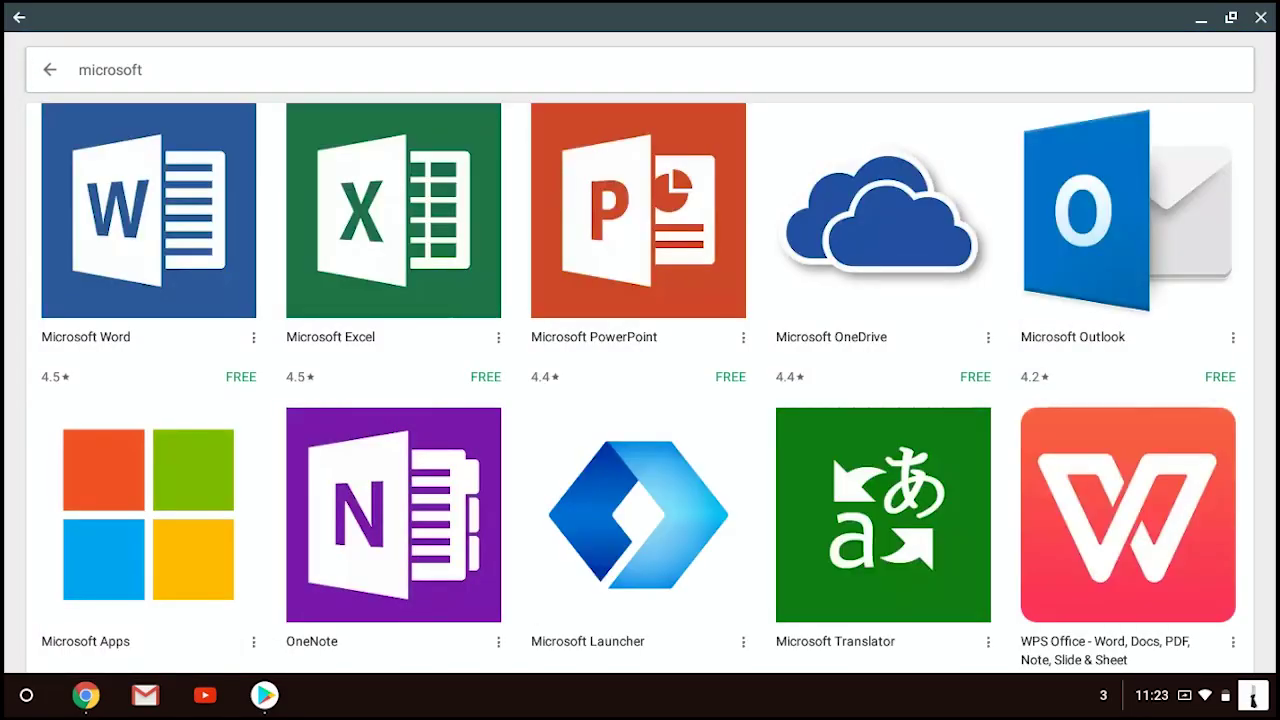
left_click(148, 210)
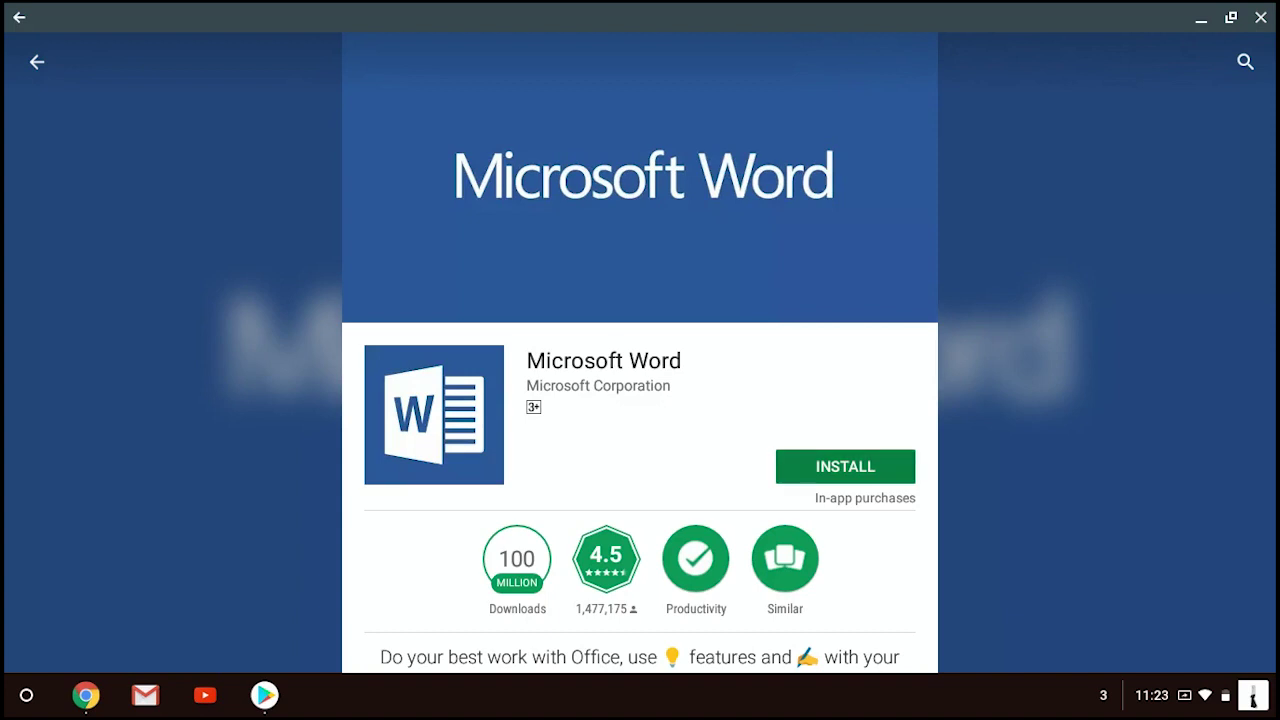
left_click(845, 466)
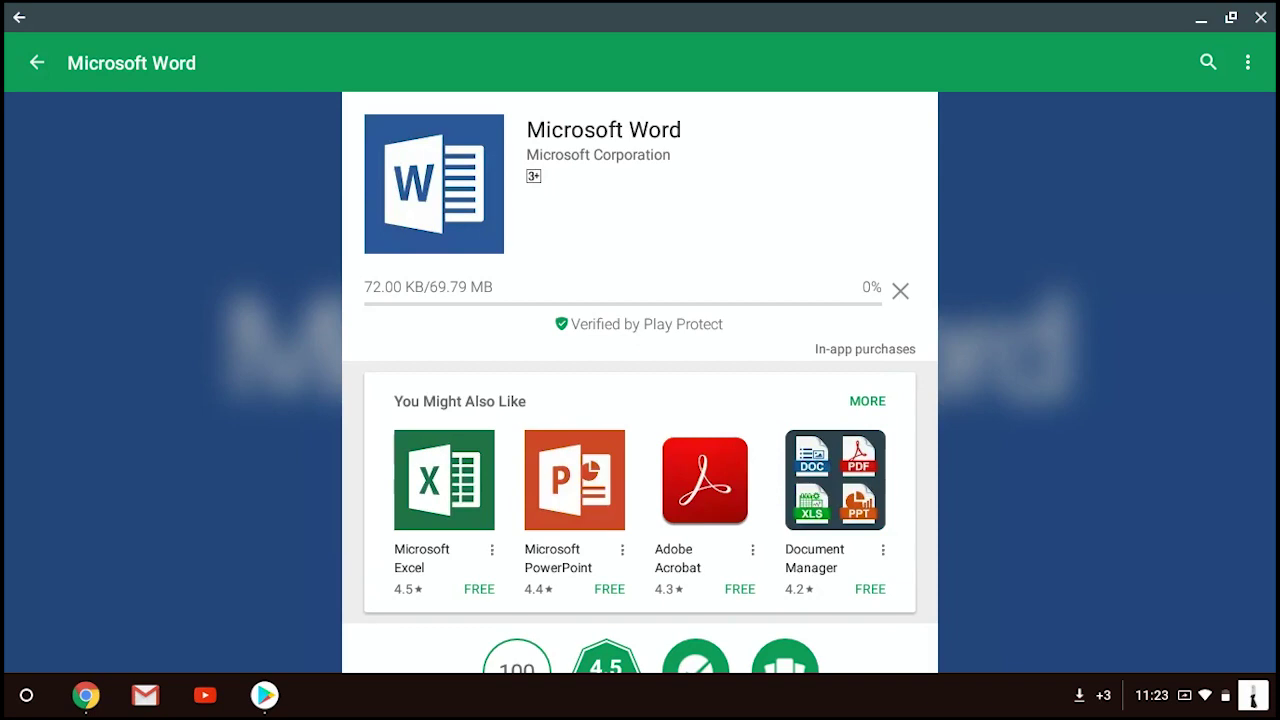
left_click(1097, 697)
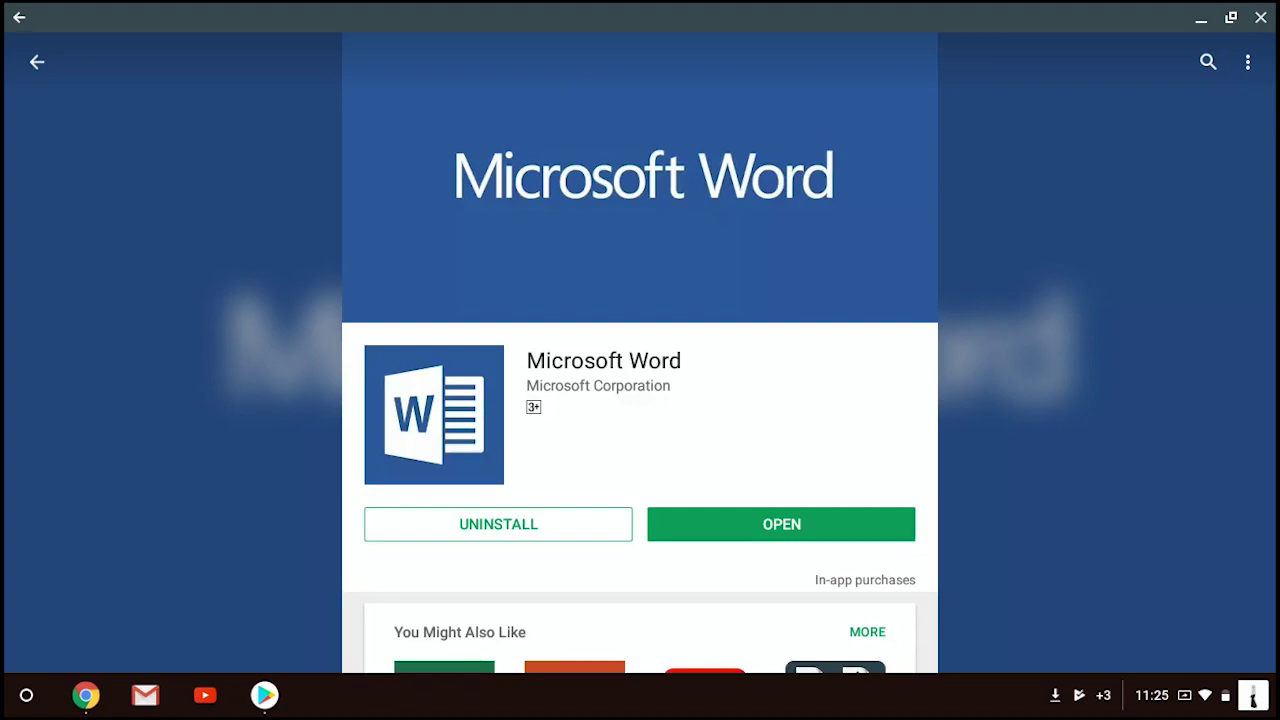
Launch the installed Word app, allow device file access, and browse its New templates
left_click(668, 524)
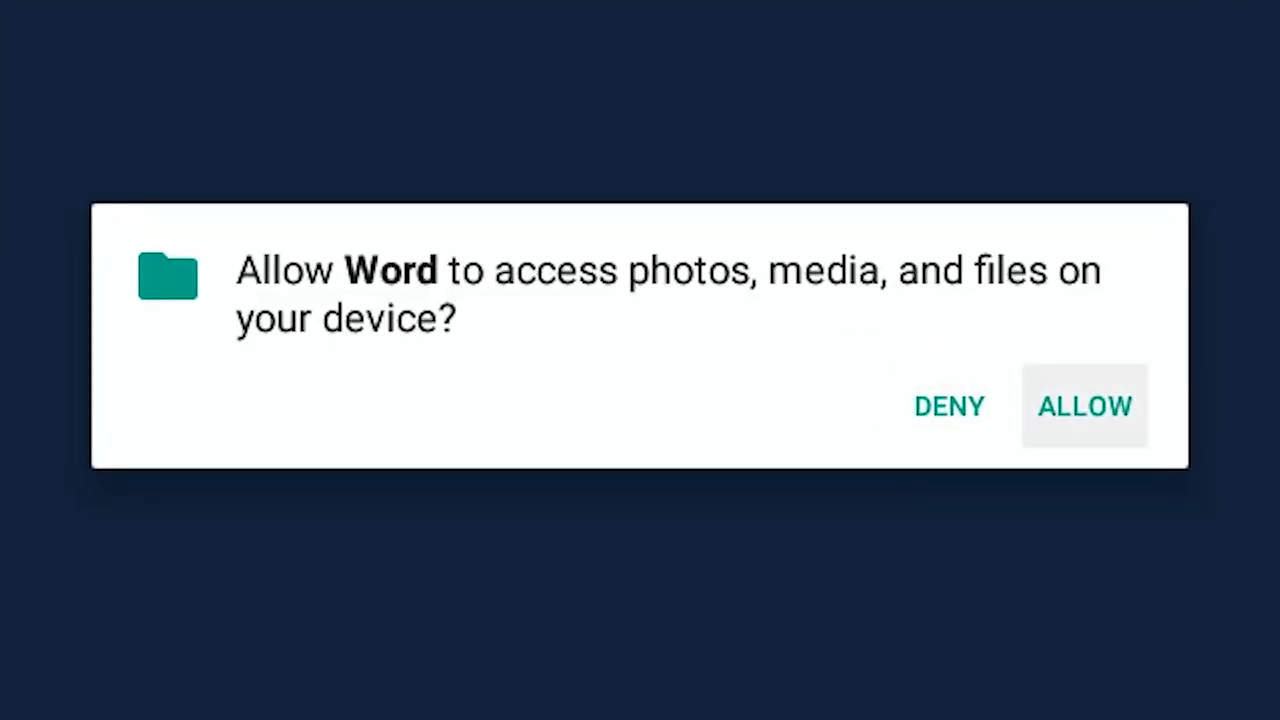
left_click(1084, 405)
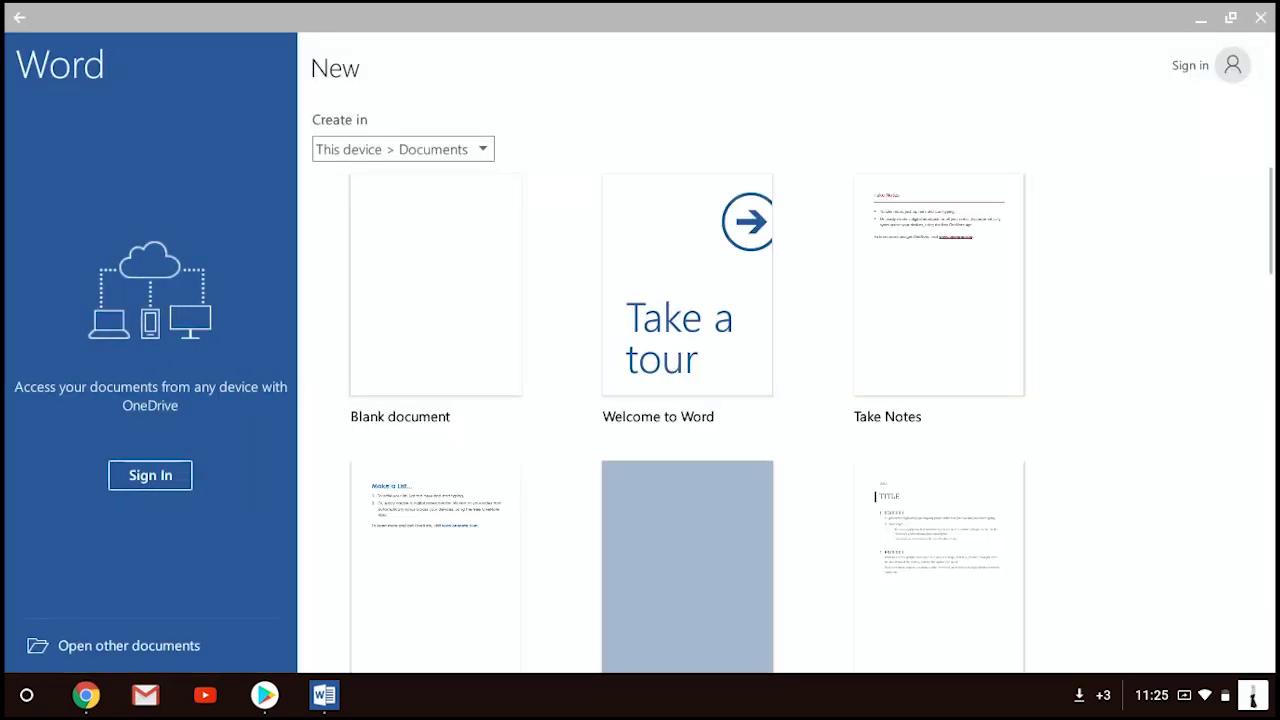
scroll(687, 420, "down", 5)
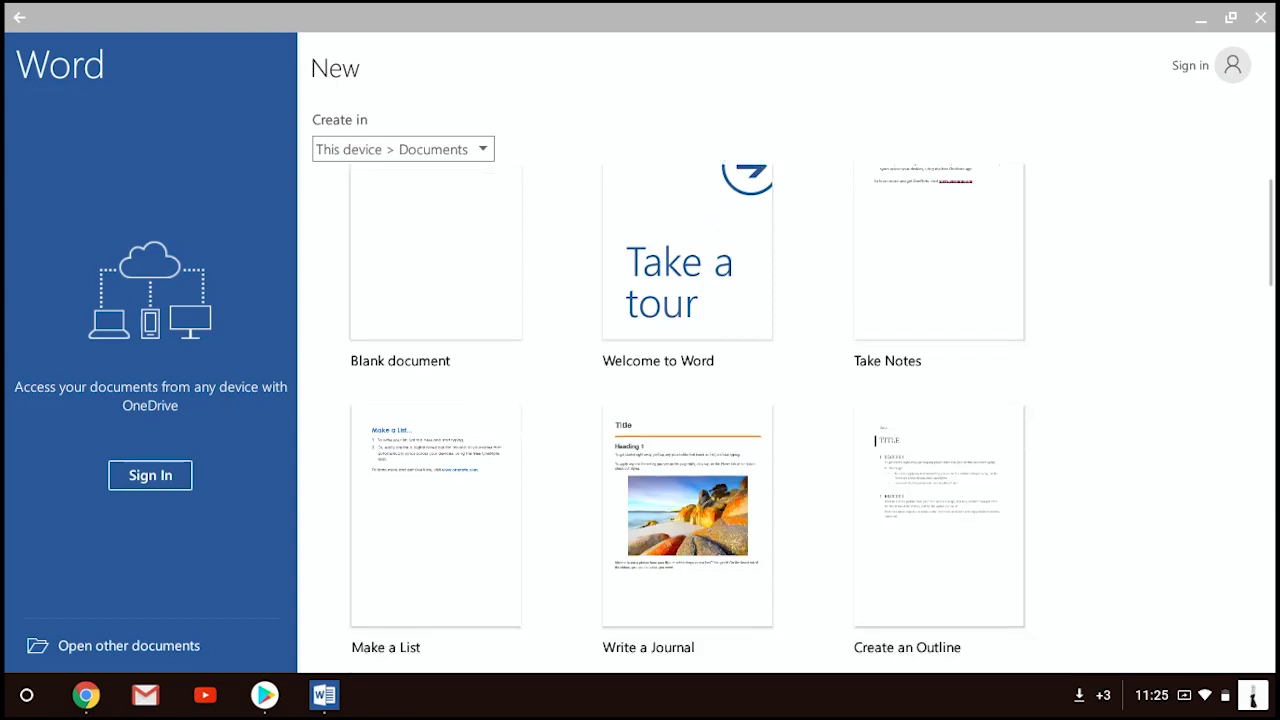
scroll(687, 420, "down", 2)
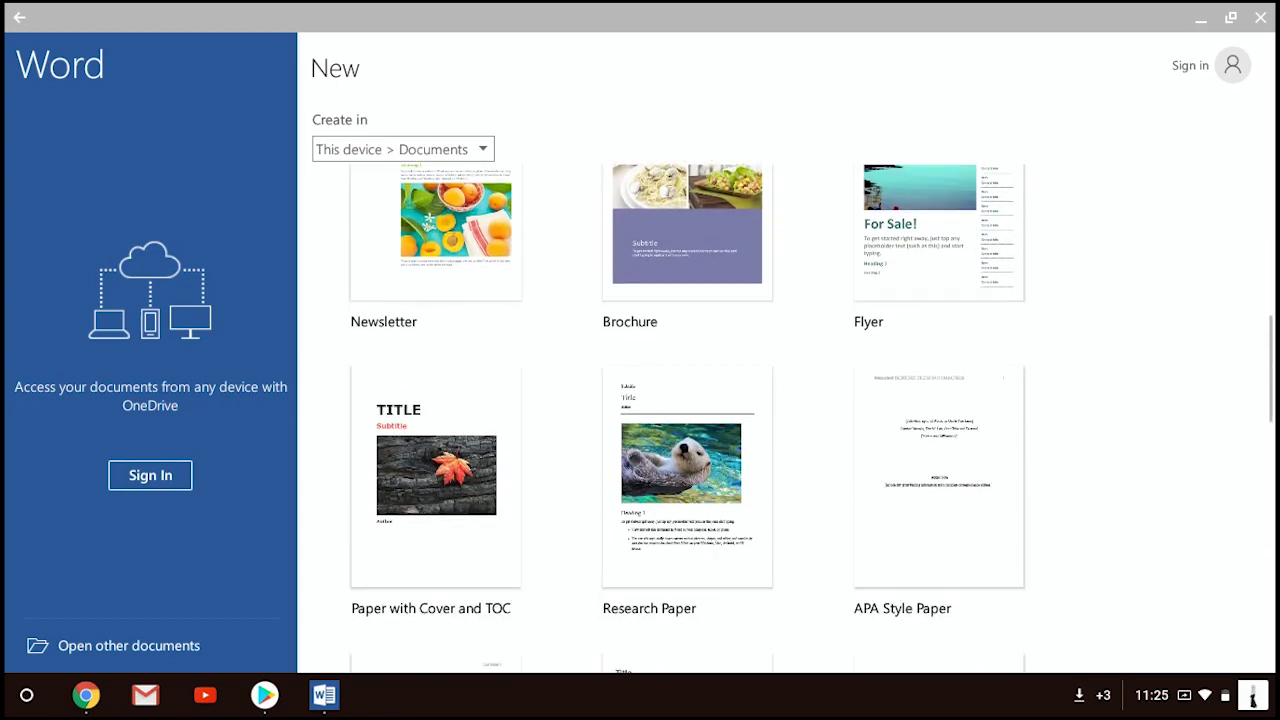
scroll(687, 420, "down", 2)
scroll(687, 420, "up", 9)
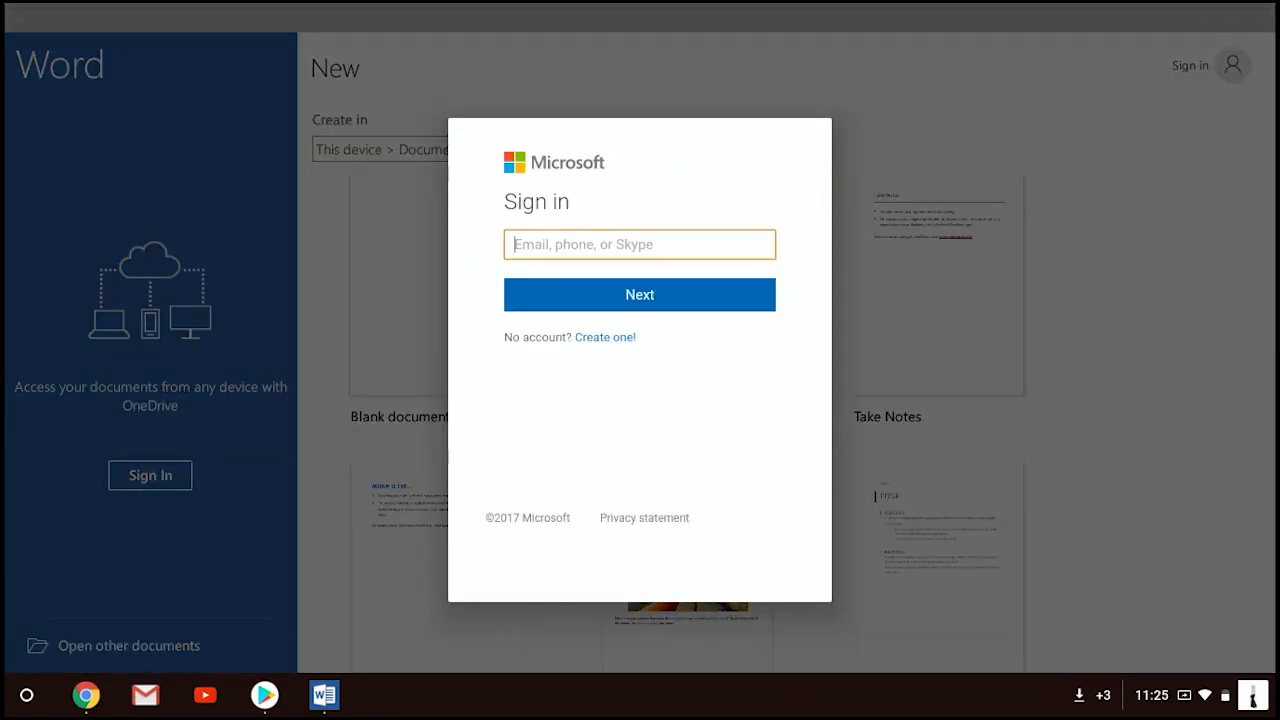
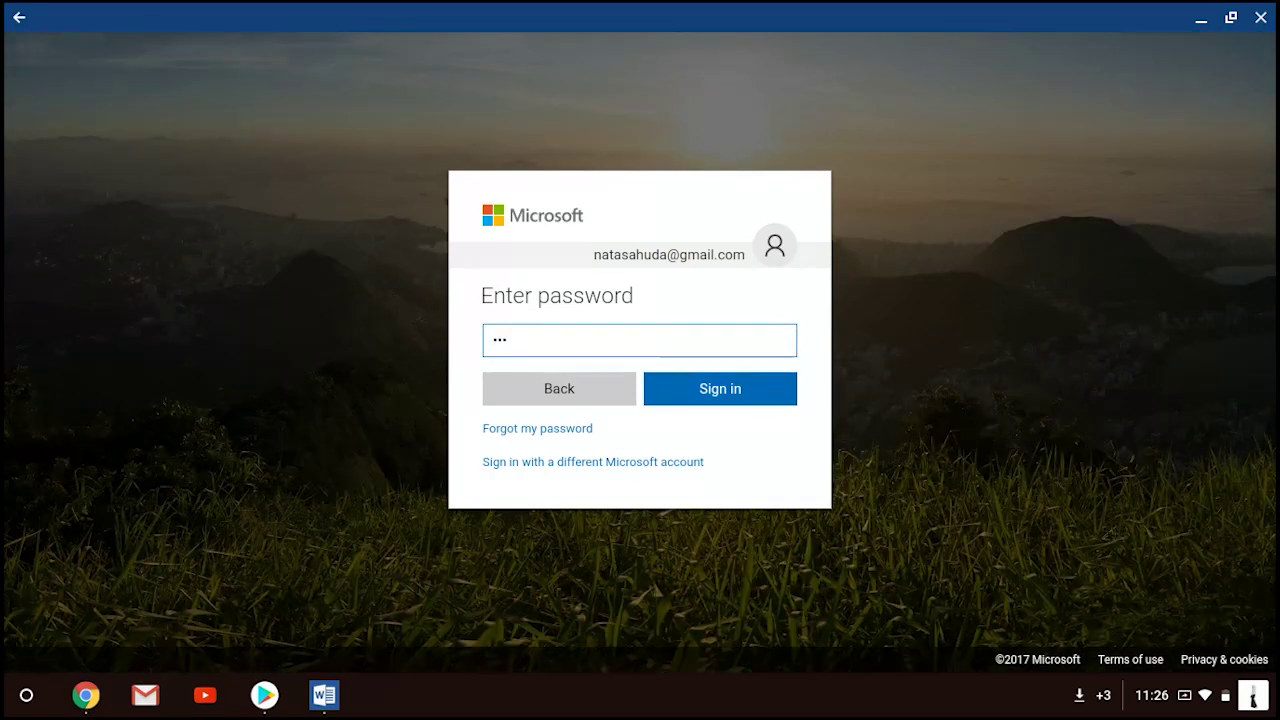
Enter the account email and password to sign in to Word
key("Return")
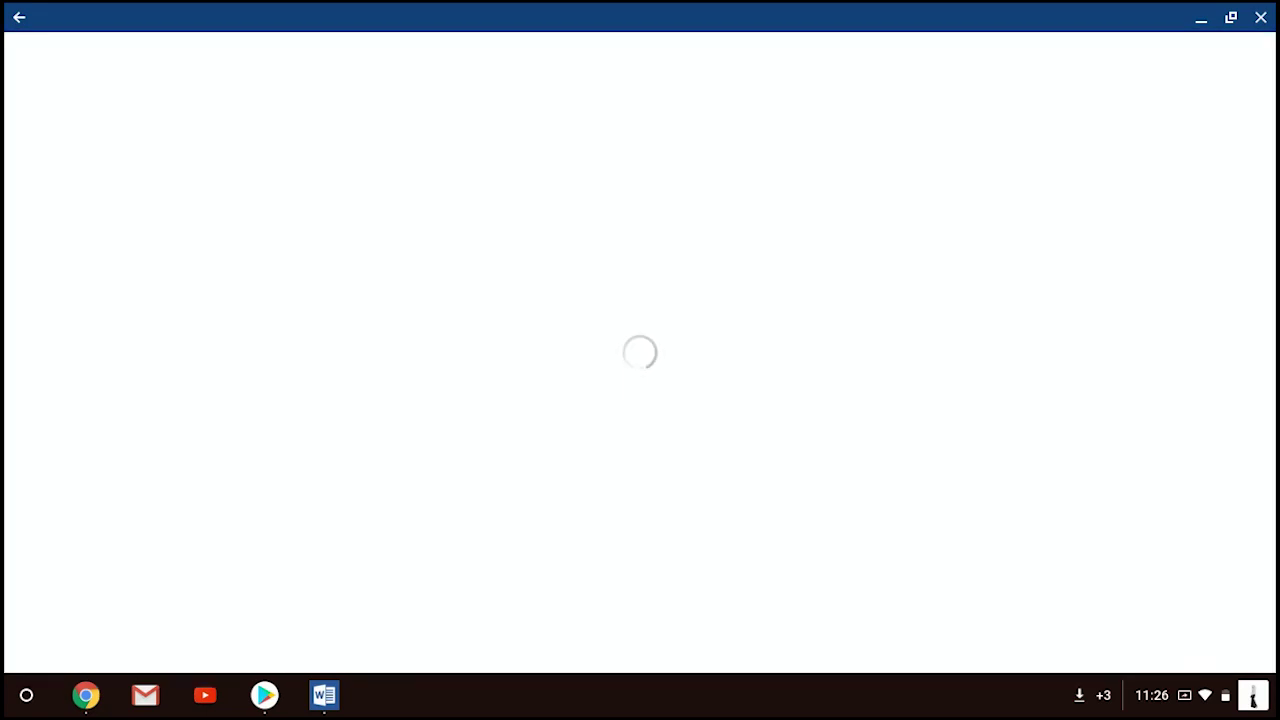